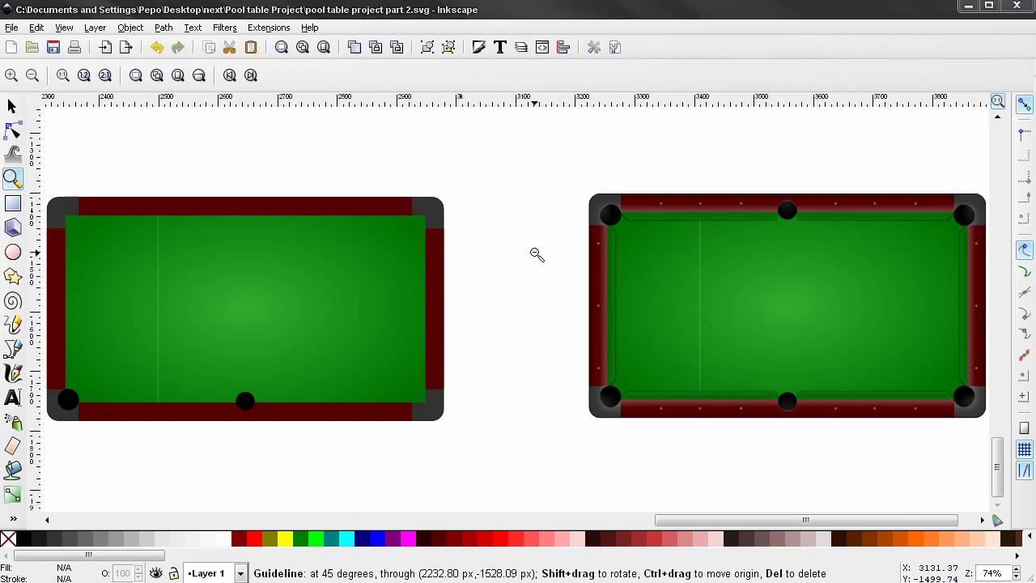
Step: Zoom between the finished right table and the unfinished left table to compare their rails and pockets
left_click_drag(574, 182, 1000, 437)
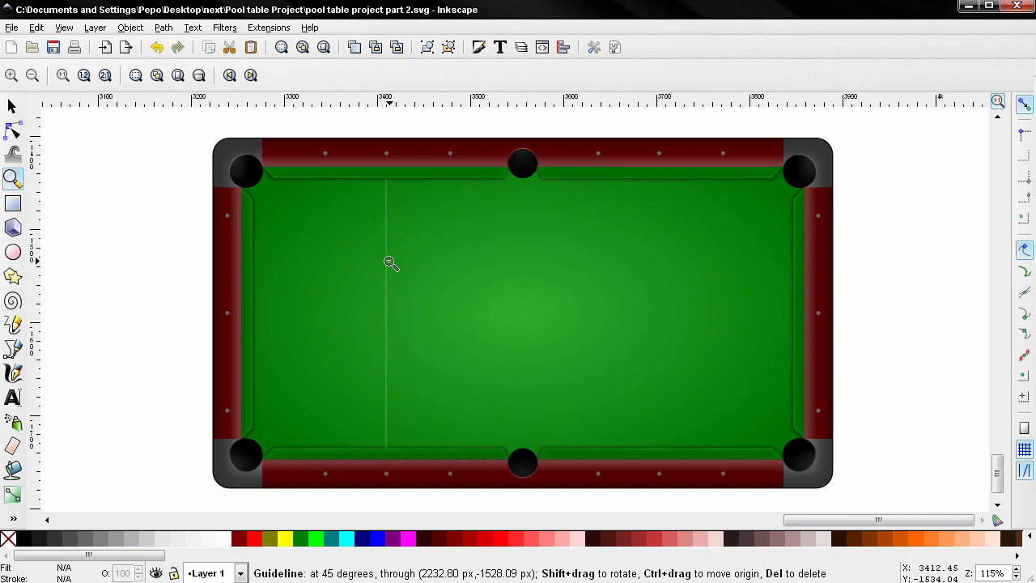
key("4")
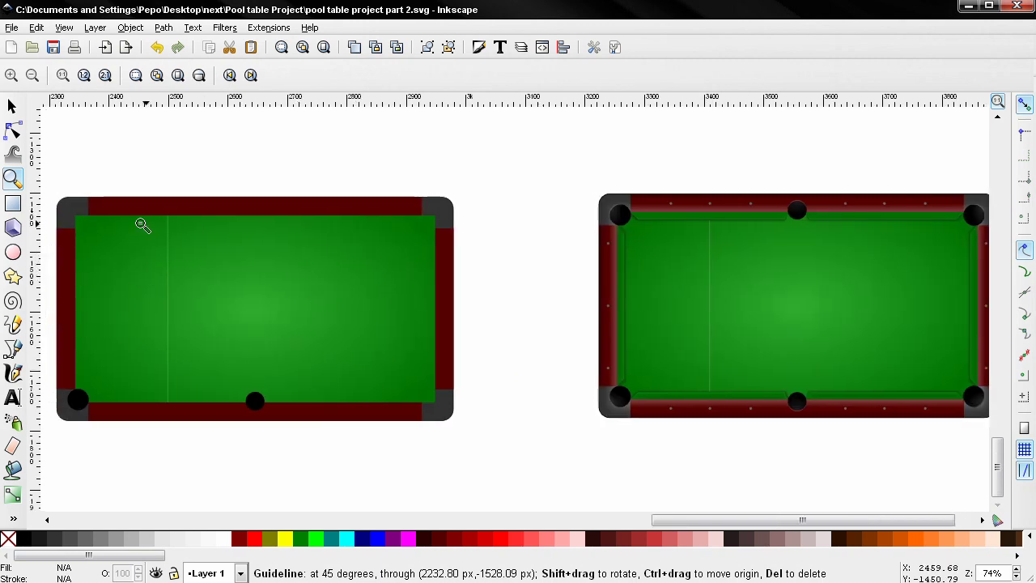
left_click_drag(50, 183, 406, 434)
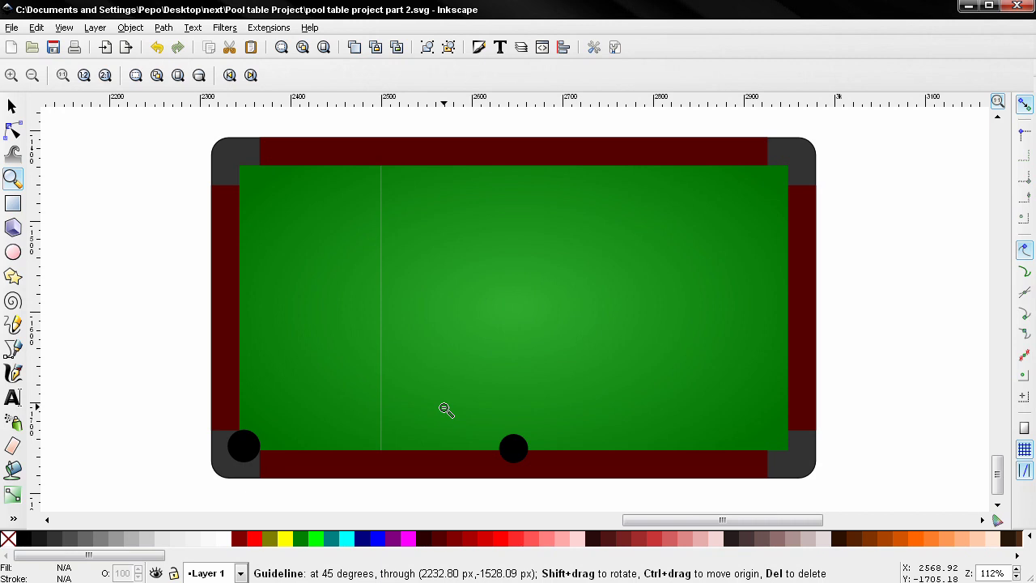
left_click(485, 395, "shift")
left_click_drag(539, 271, 829, 458)
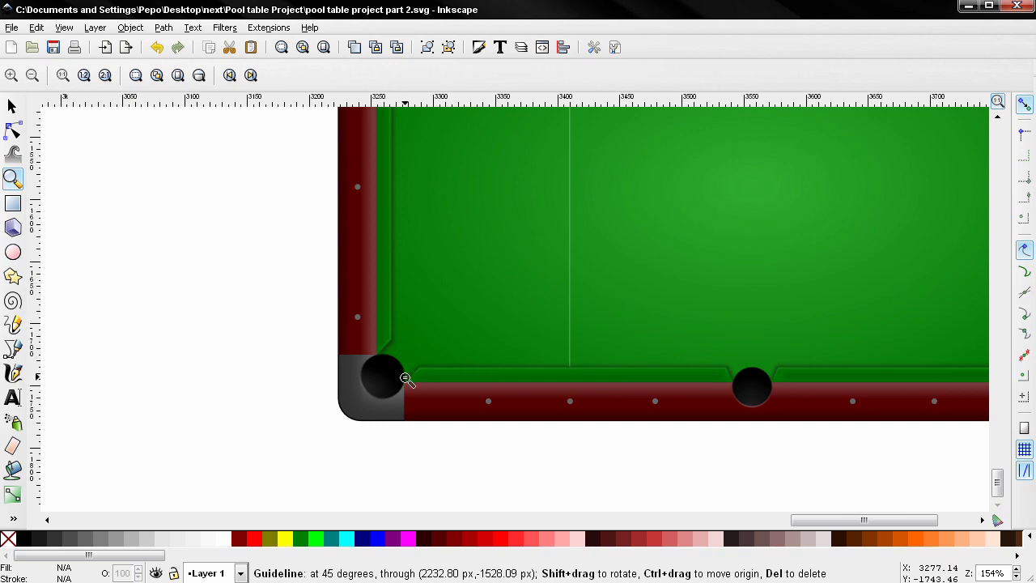
scroll(432, 309, "up", 1)
scroll(432, 308, "up", 1)
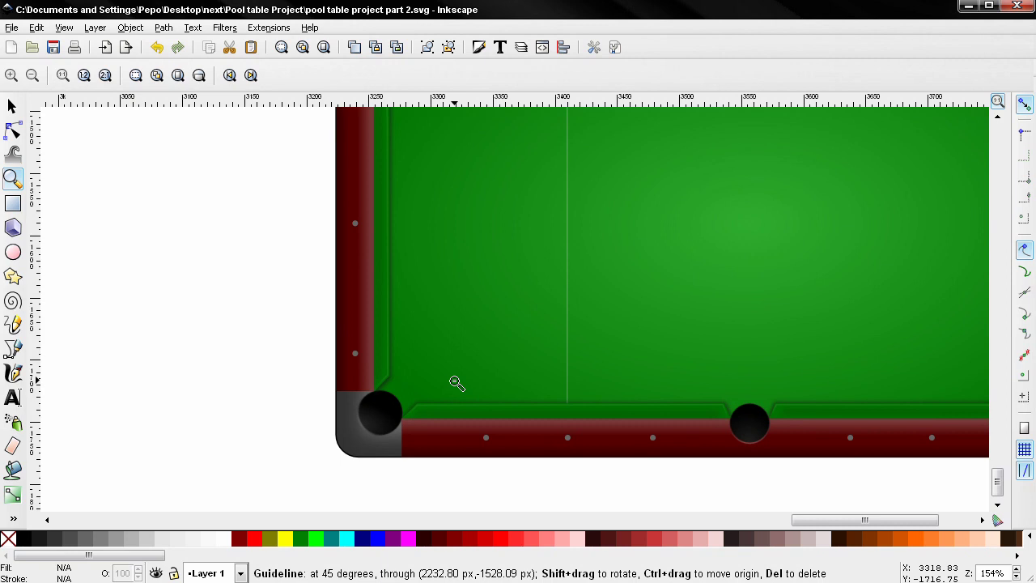
key("grave")
Step: Draw a red strip left of the left table and size it to 12 × 270 px
left_click_drag(51, 180, 471, 434)
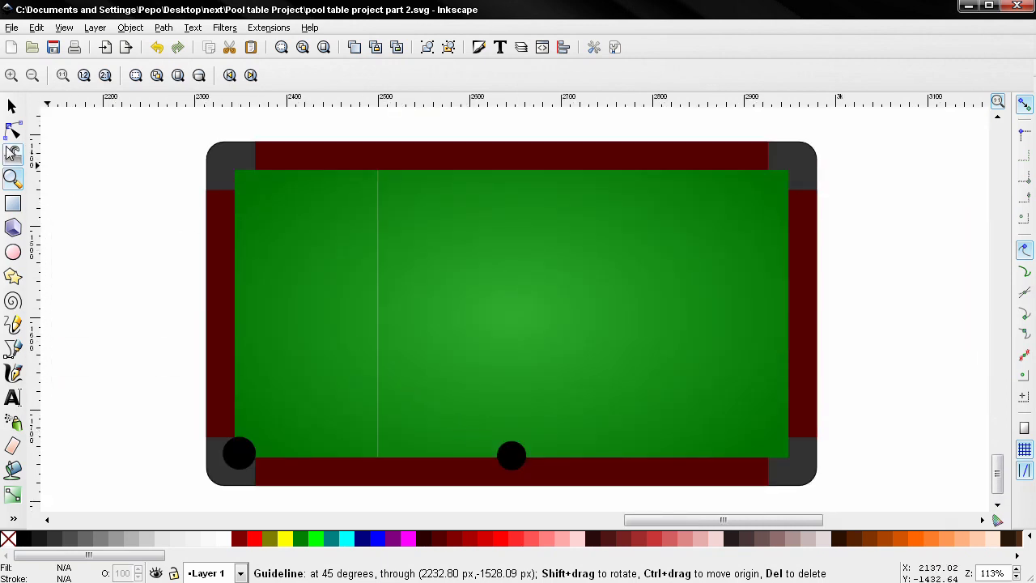
left_click(12, 203)
mouse_move(78, 199)
left_mouse_down()
mouse_move(129, 324)
mouse_move(130, 411)
left_mouse_up()
double_click(82, 74)
type("12")
double_click(153, 75)
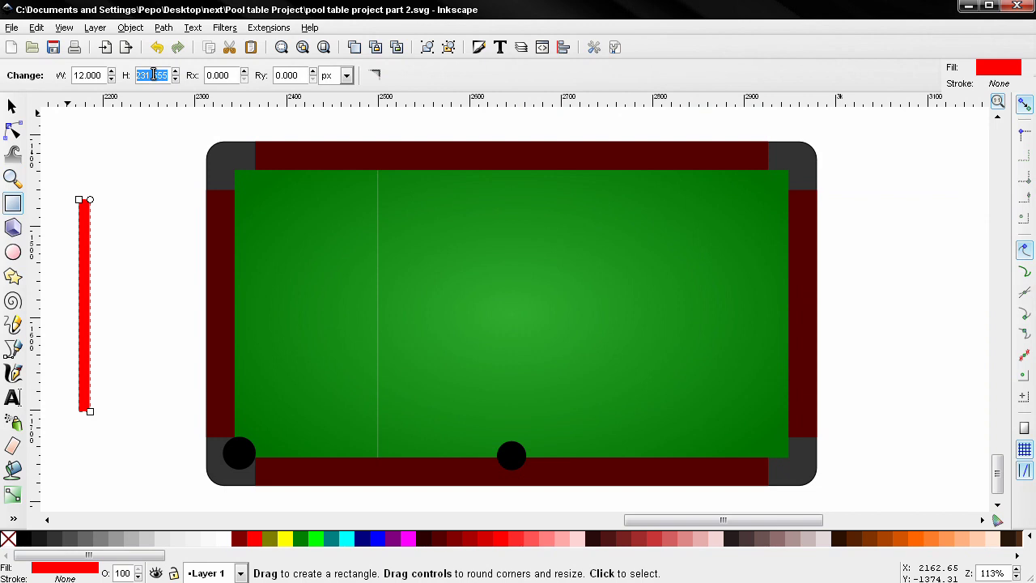
type("270")
key("Return")
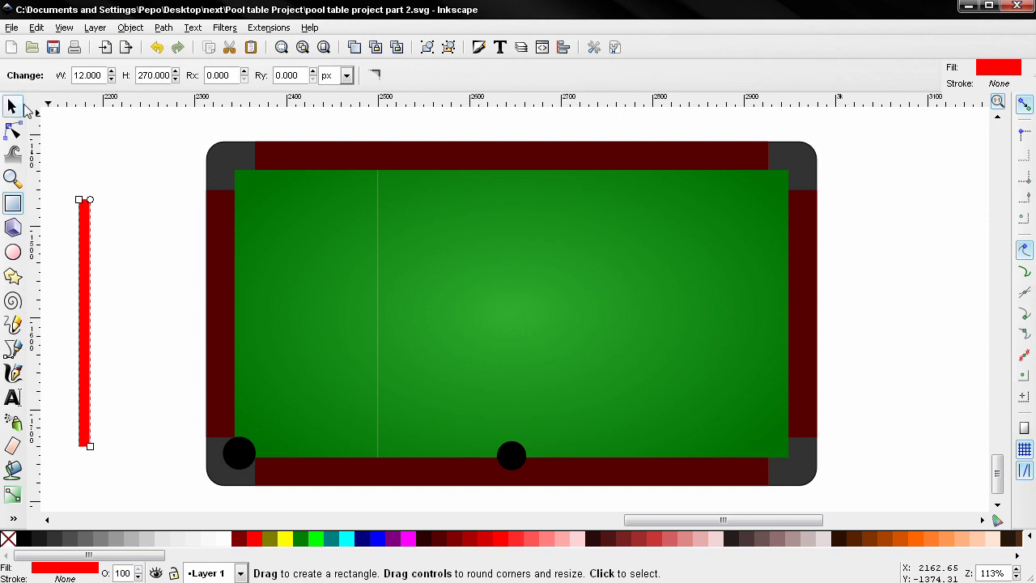
Step: Align the red strip to the left rail, vertically centred and against its inner edge
left_click(18, 107)
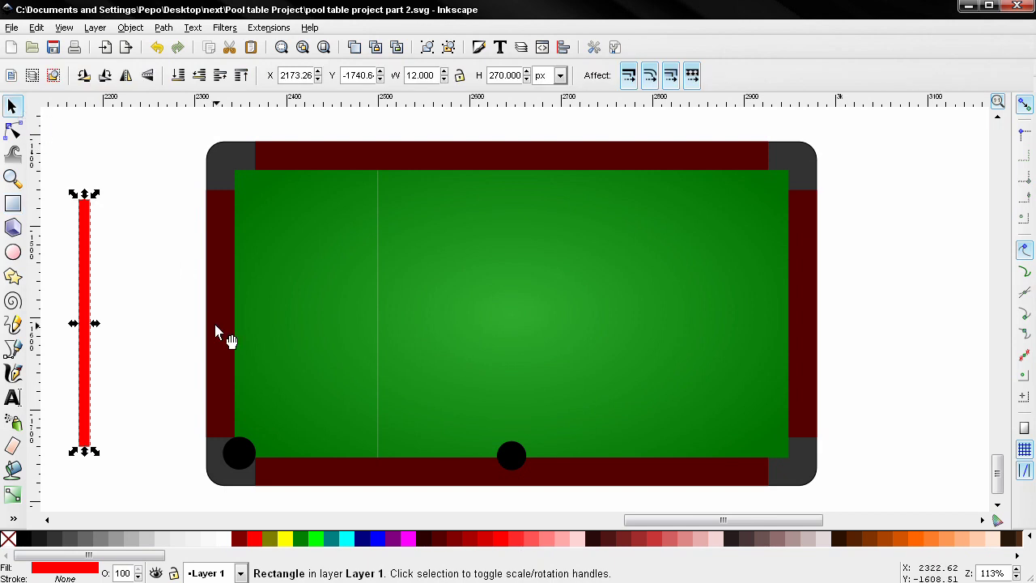
key("shift")
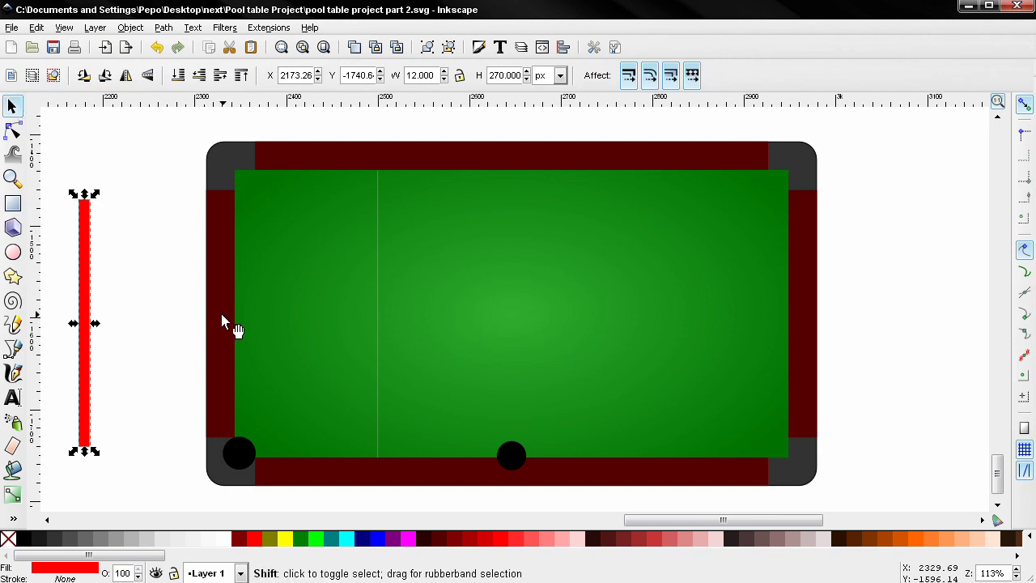
left_click(221, 316, "shift")
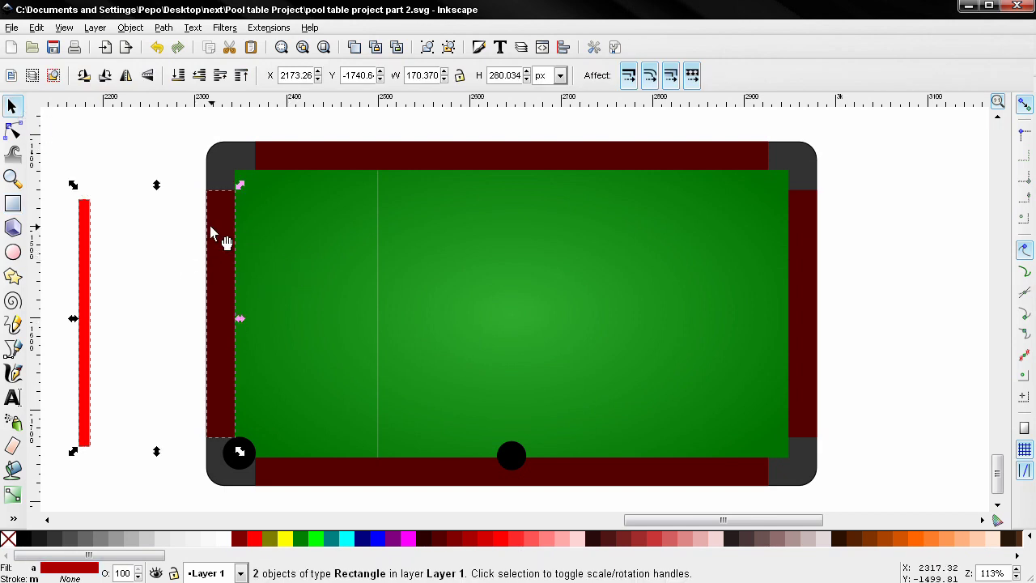
left_click(564, 48)
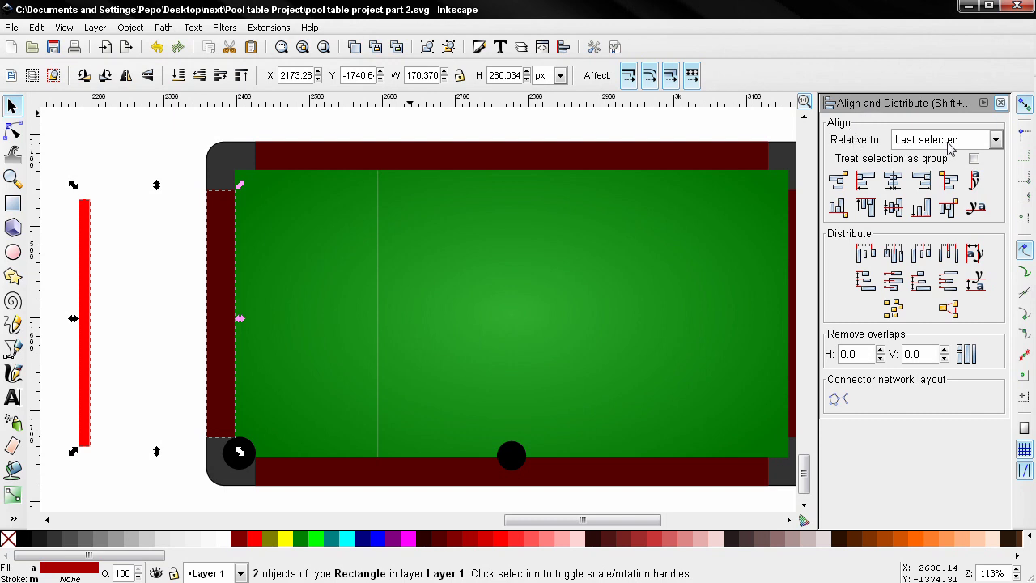
left_click(893, 207)
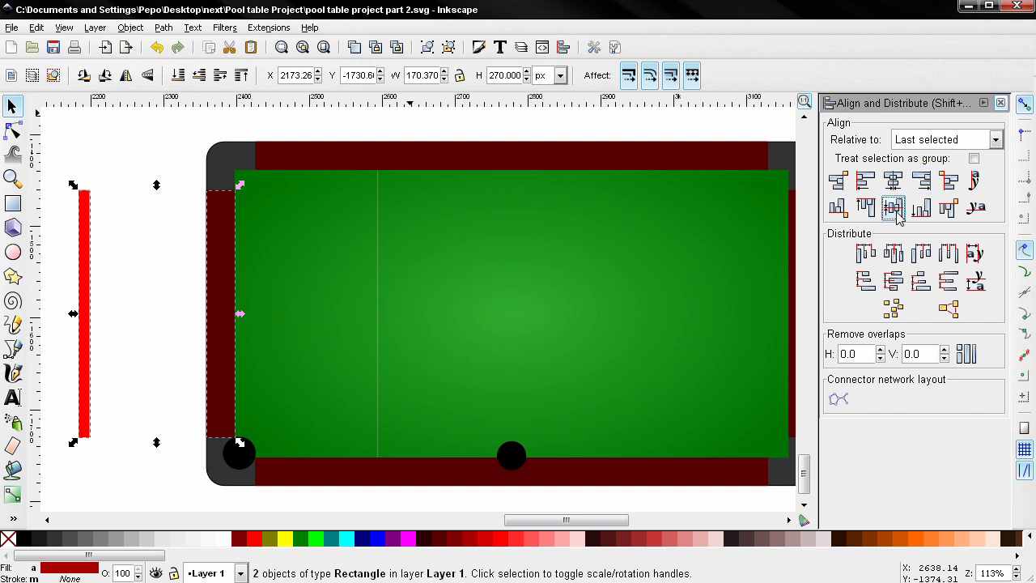
left_click(949, 180)
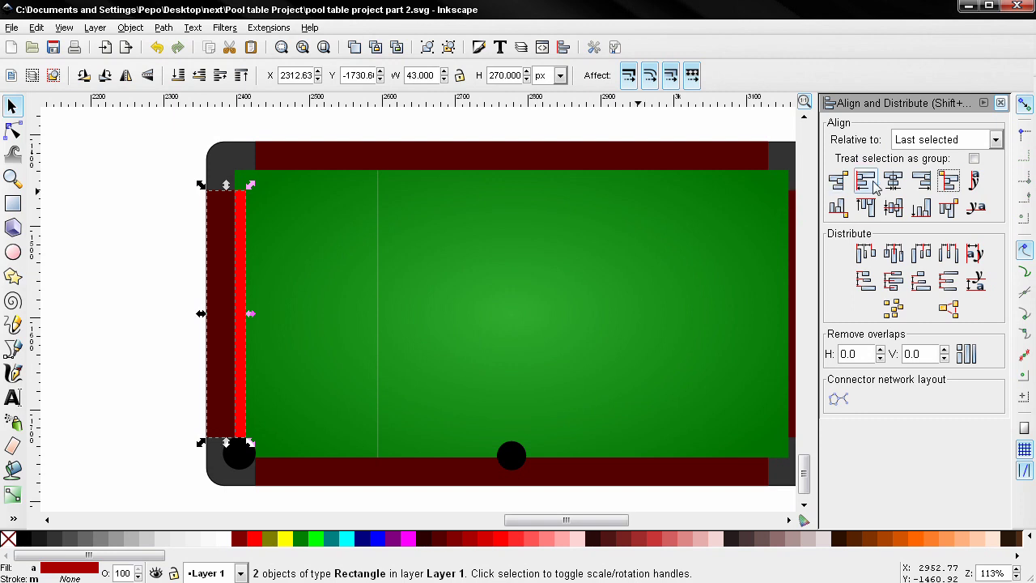
Step: Select only the red strip and convert it from a rectangle to a path
left_click(88, 215)
left_click(241, 240)
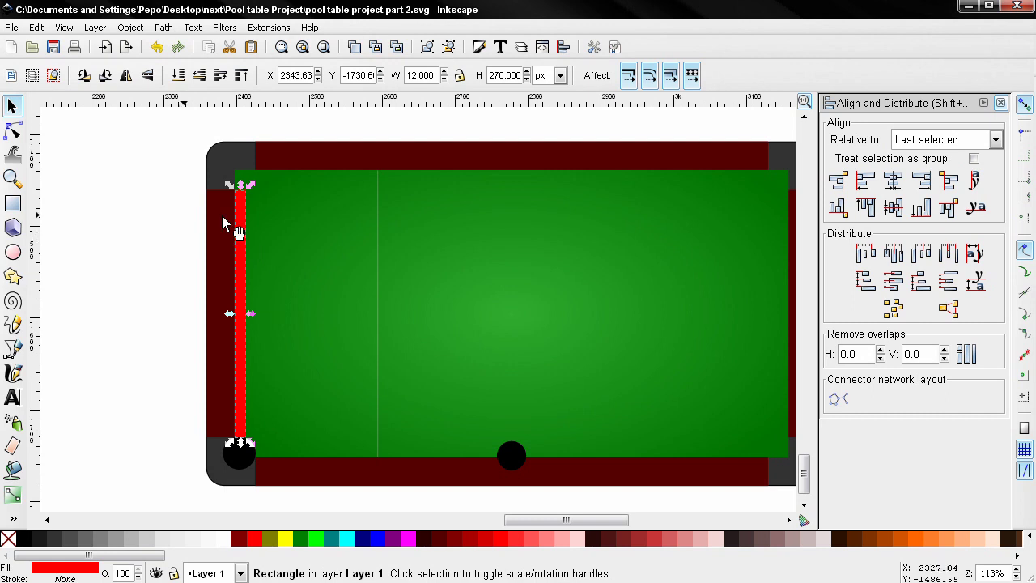
left_click(12, 129)
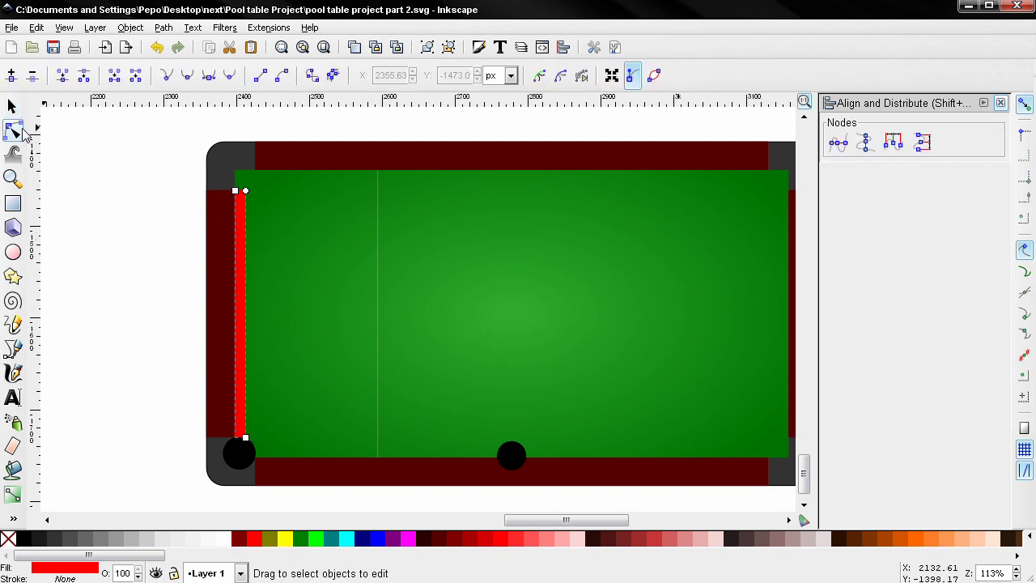
left_click(314, 78)
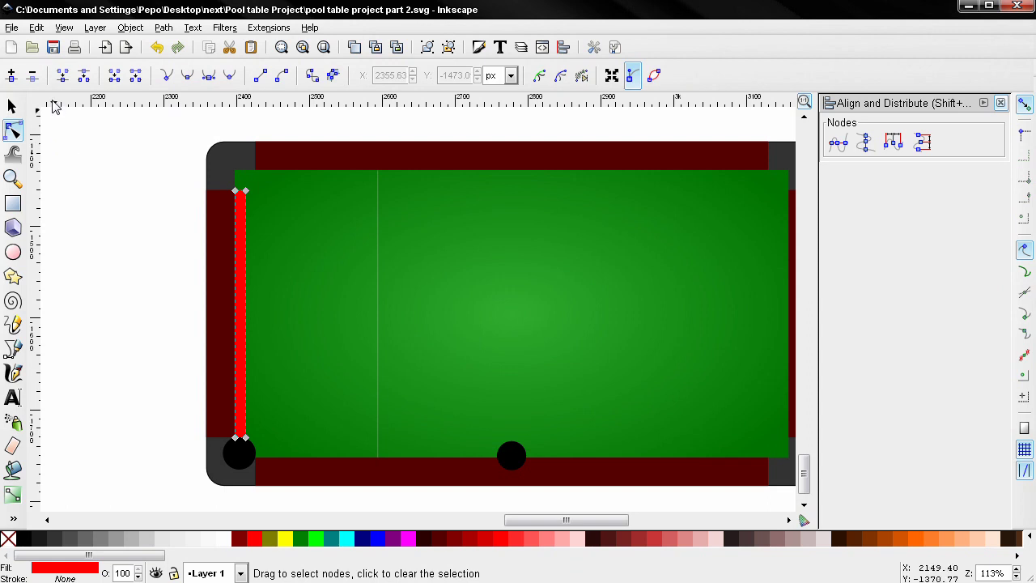
Step: Add a diagonal guide across the top of the red strip and set its angle to 46°
left_click_drag(52, 106, 169, 354)
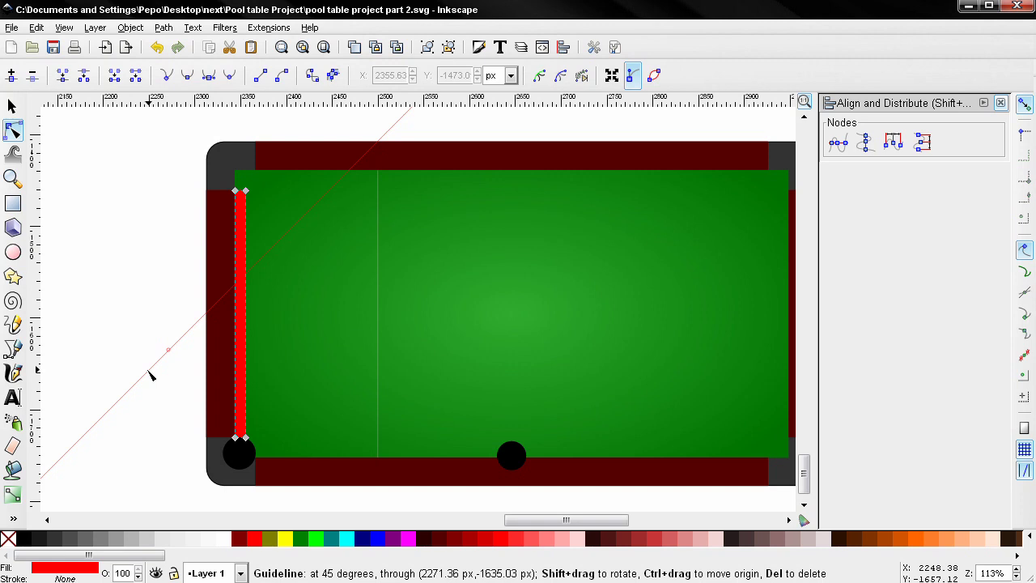
double_click(149, 374)
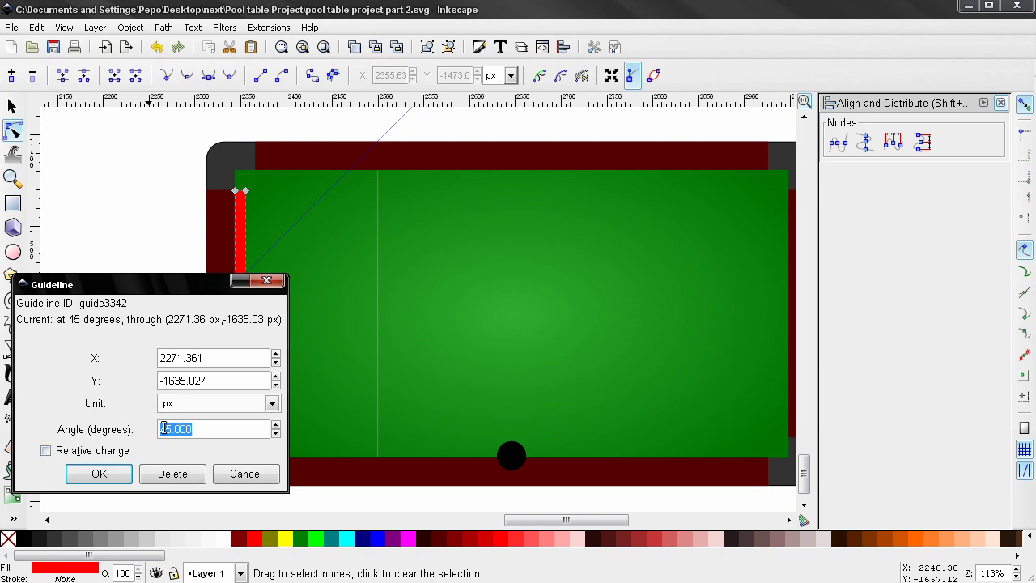
left_click(247, 474)
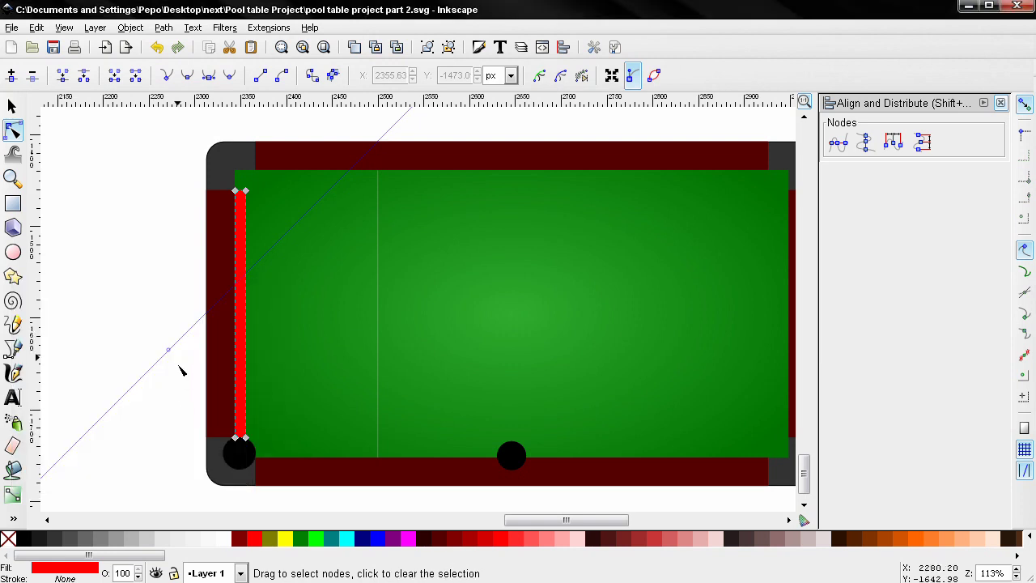
mouse_move(182, 337)
left_mouse_down()
mouse_move(167, 321)
mouse_move(192, 335)
mouse_move(161, 322)
mouse_move(185, 335)
mouse_move(180, 327)
left_mouse_up()
double_click(159, 377)
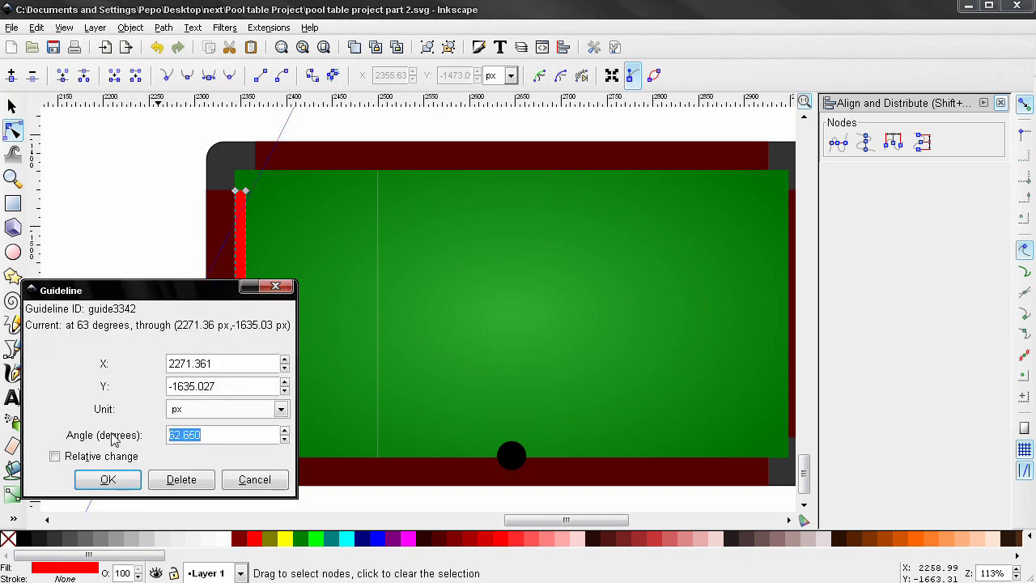
type("4")
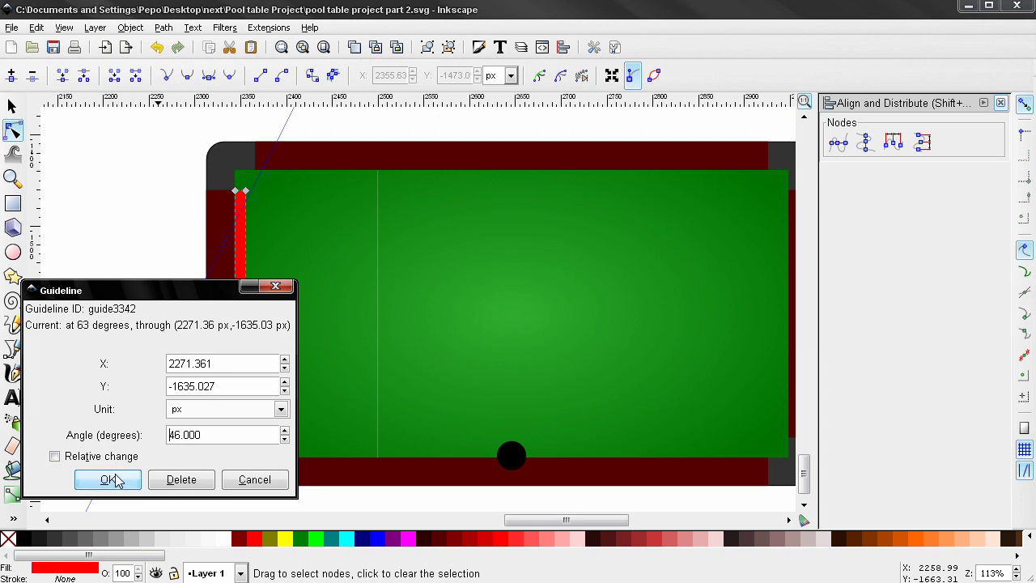
left_click(114, 480)
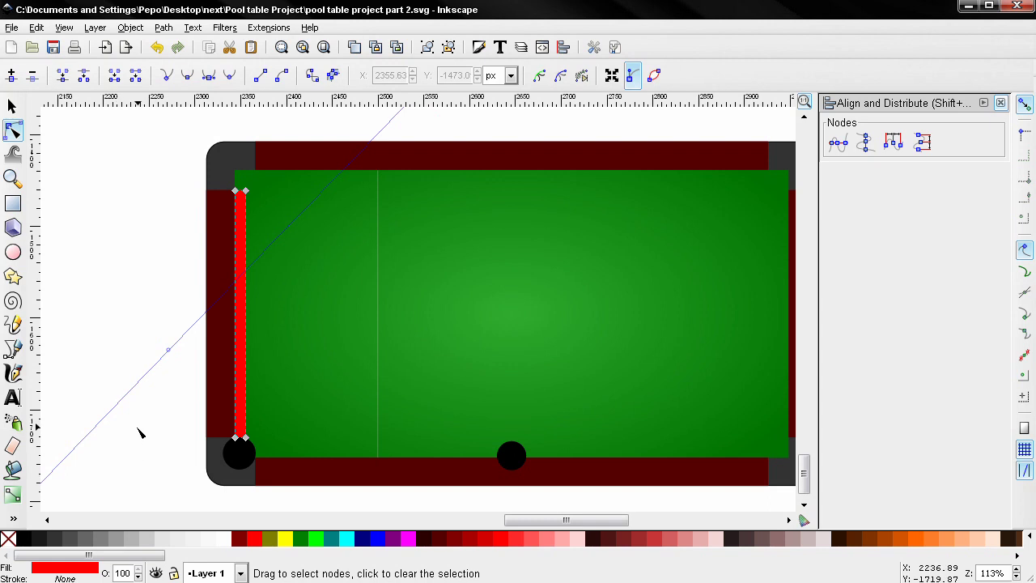
Step: Move the 46° guide to the strip's bottom-left corner and snap the bottom-right node onto it
scroll(138, 413, "down", 2)
left_click_drag(134, 353, 230, 415)
scroll(231, 415, "left", 4)
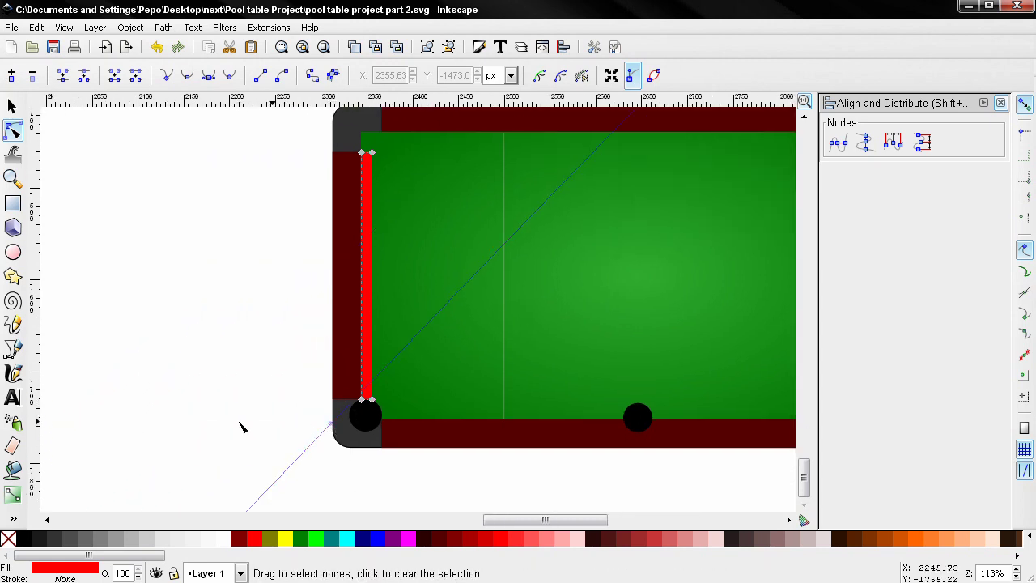
scroll(380, 418, "up", 3)
scroll(381, 418, "up", 5)
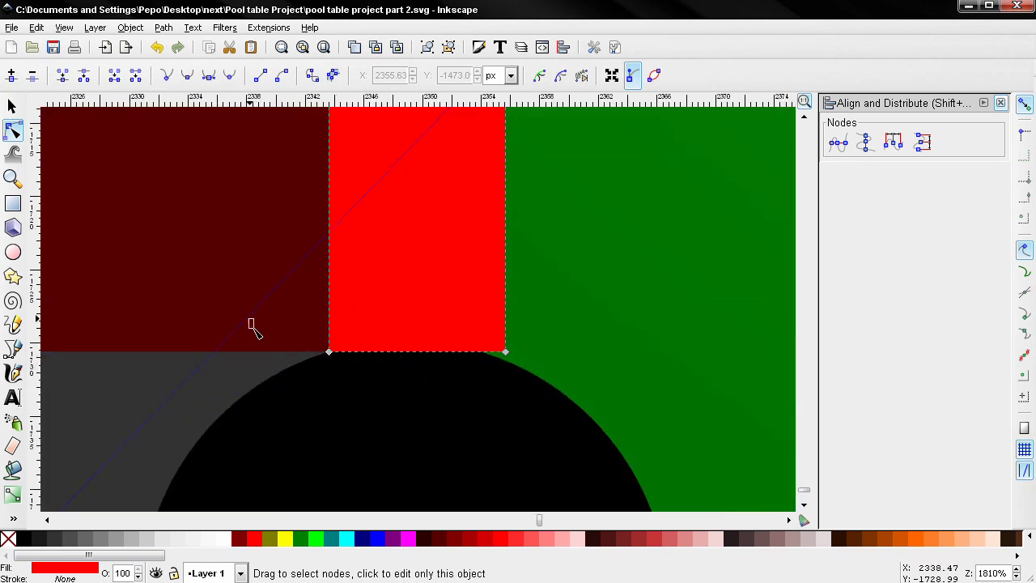
left_click_drag(217, 377, 279, 409)
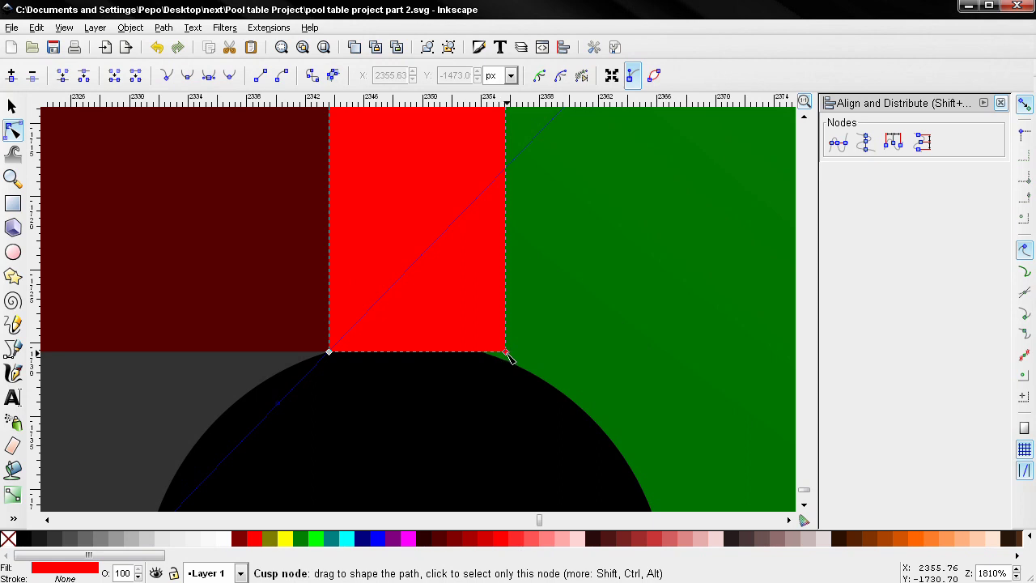
left_click_drag(507, 351, 507, 177)
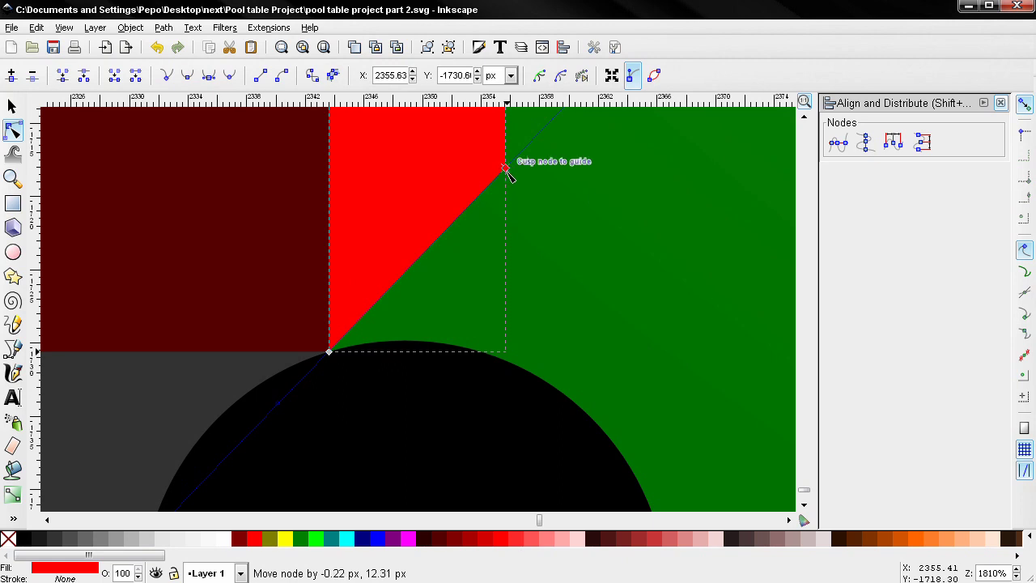
left_click_drag(505, 169, 505, 167)
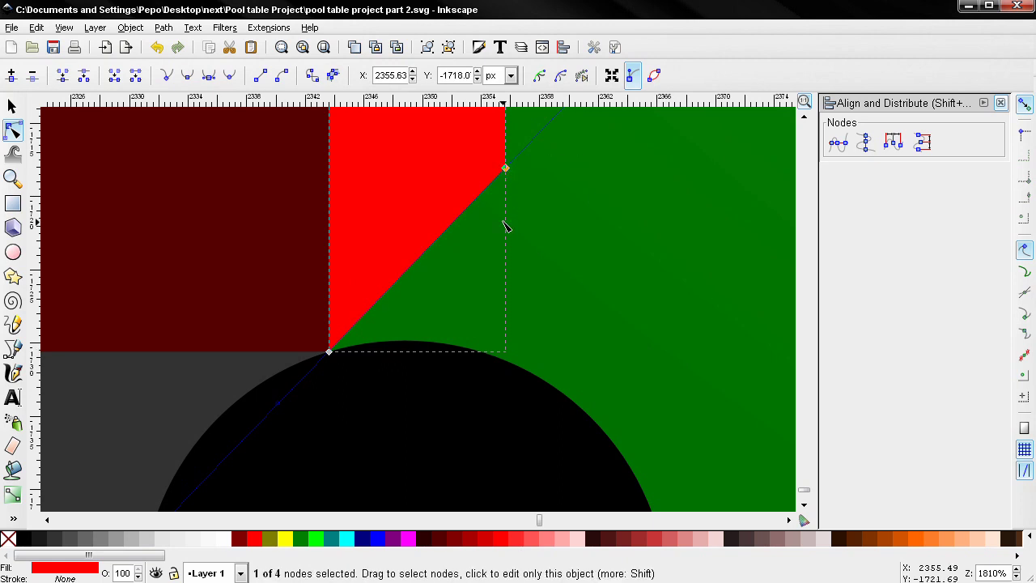
Step: Change the guide's angle from 46° to -46°
double_click(517, 156)
left_click(533, 212)
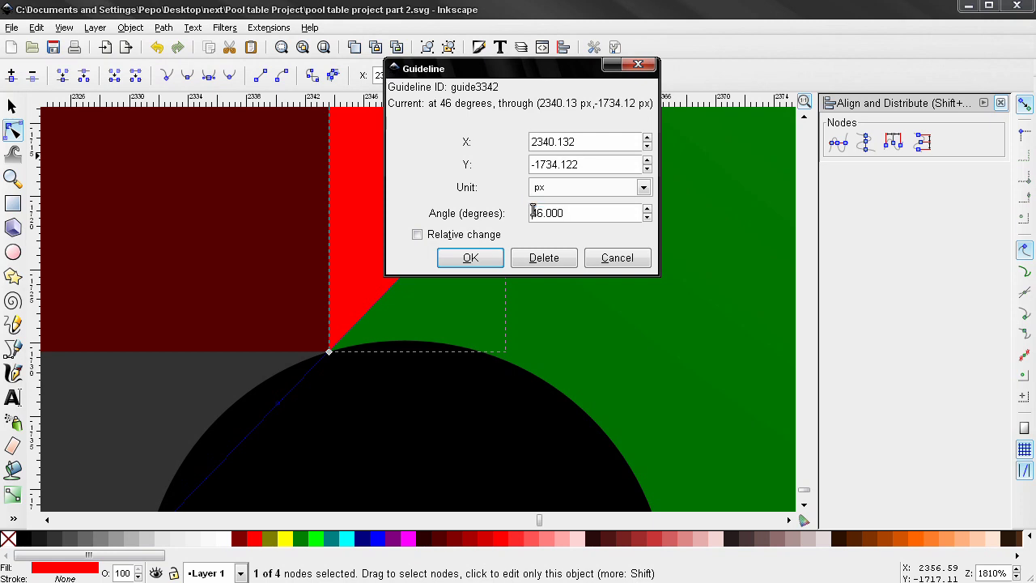
type("-")
left_click(470, 257)
scroll(479, 263, "down", 5)
scroll(280, 275, "up", 8)
scroll(151, 474, "right", 5)
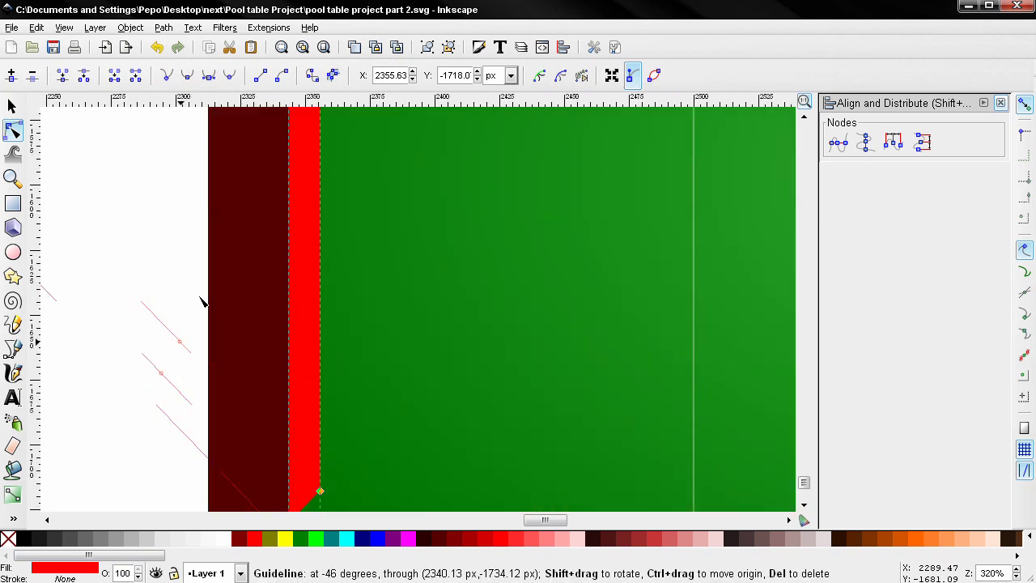
scroll(317, 132, "down", 3)
scroll(275, 234, "up", 3)
scroll(252, 279, "right", 1)
scroll(252, 279, "up", 2)
scroll(235, 275, "right", 1)
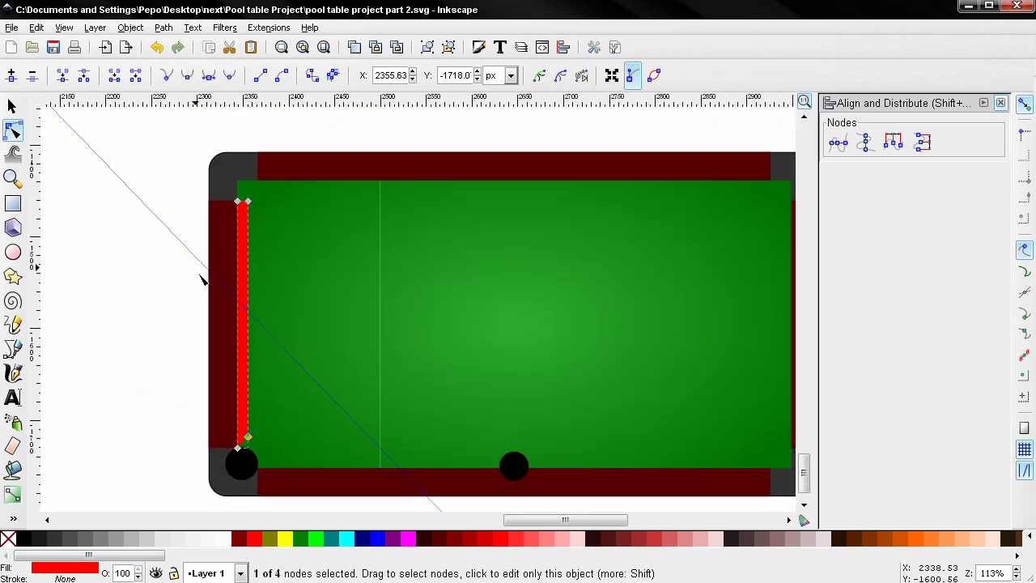
Step: Snap the strip's top-right node down onto the -46° guide to bevel the top end
left_click(241, 203)
scroll(236, 203, "up", 5)
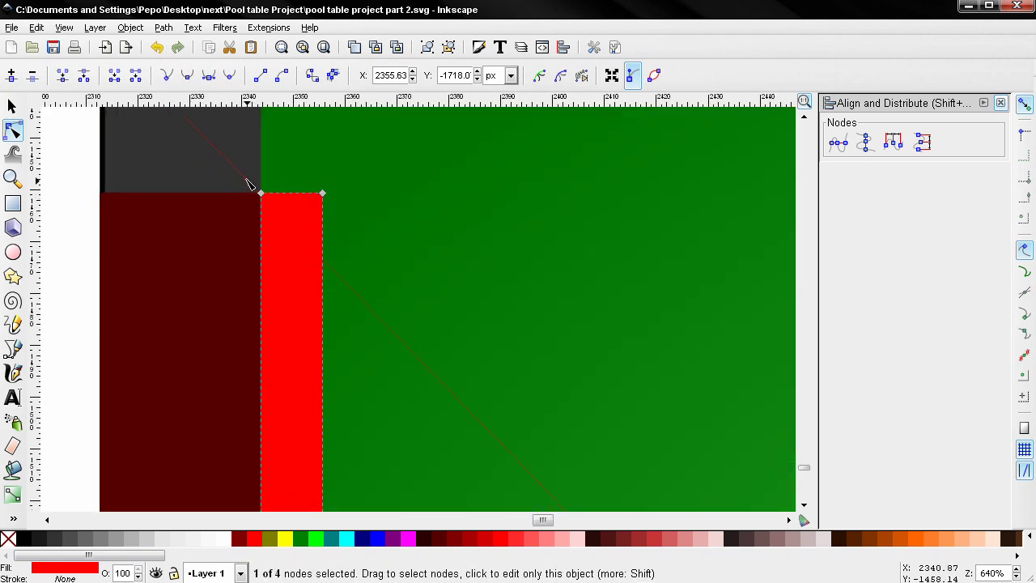
left_click_drag(326, 197, 326, 263)
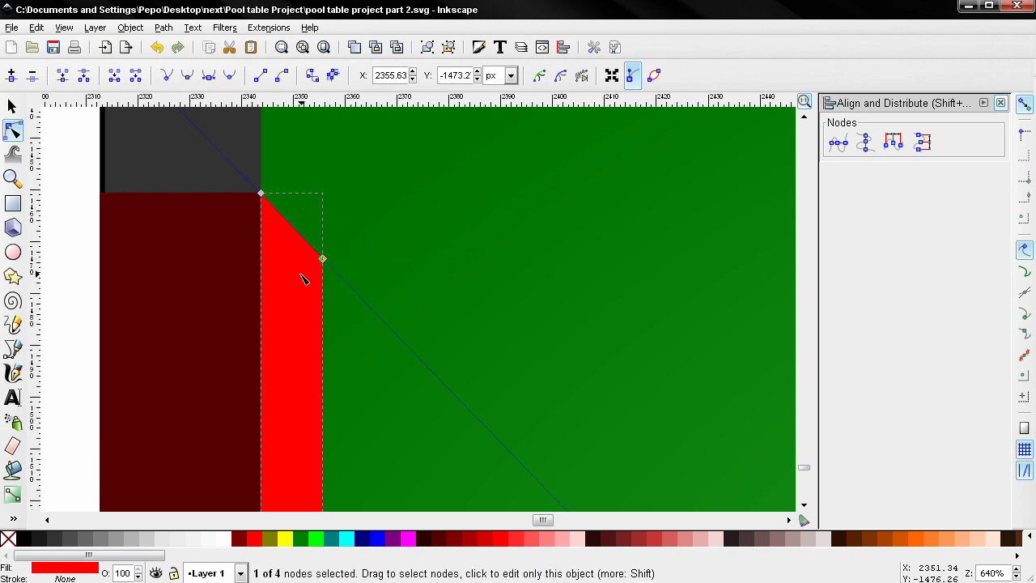
scroll(231, 180, "up", 2)
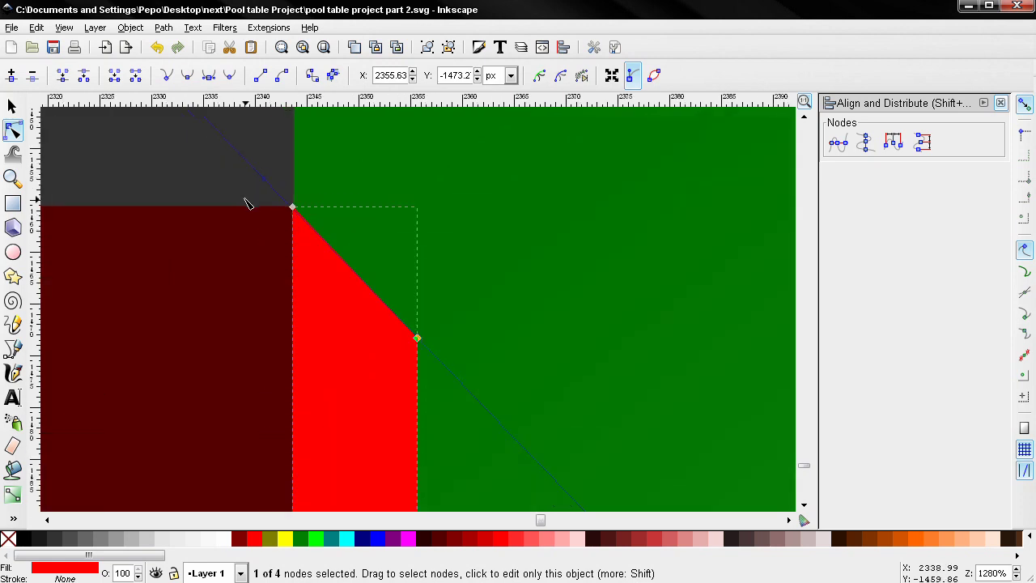
scroll(249, 212, "down", 2)
scroll(252, 218, "up", 2)
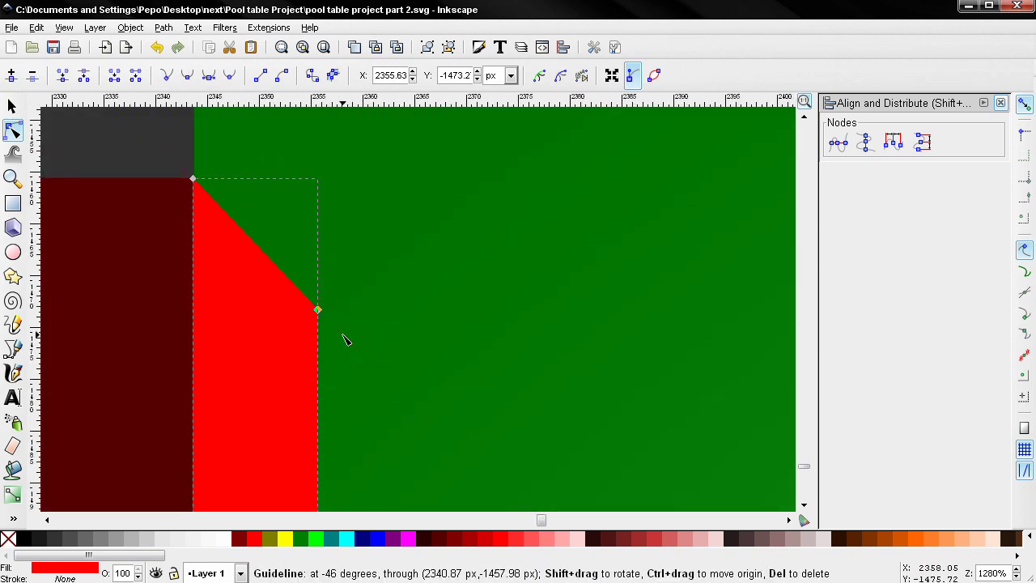
scroll(343, 337, "down", 6)
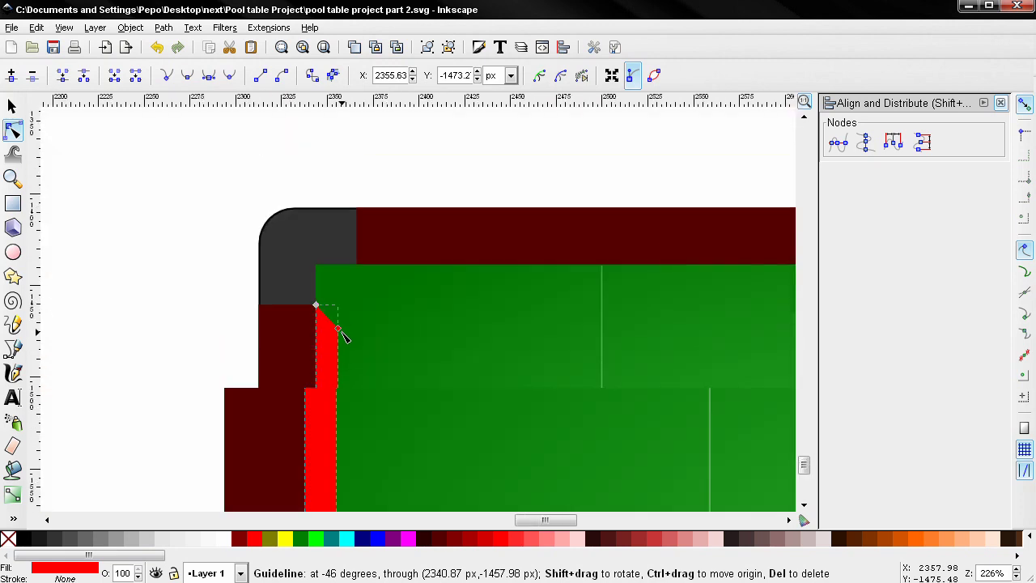
scroll(405, 301, "down", 3)
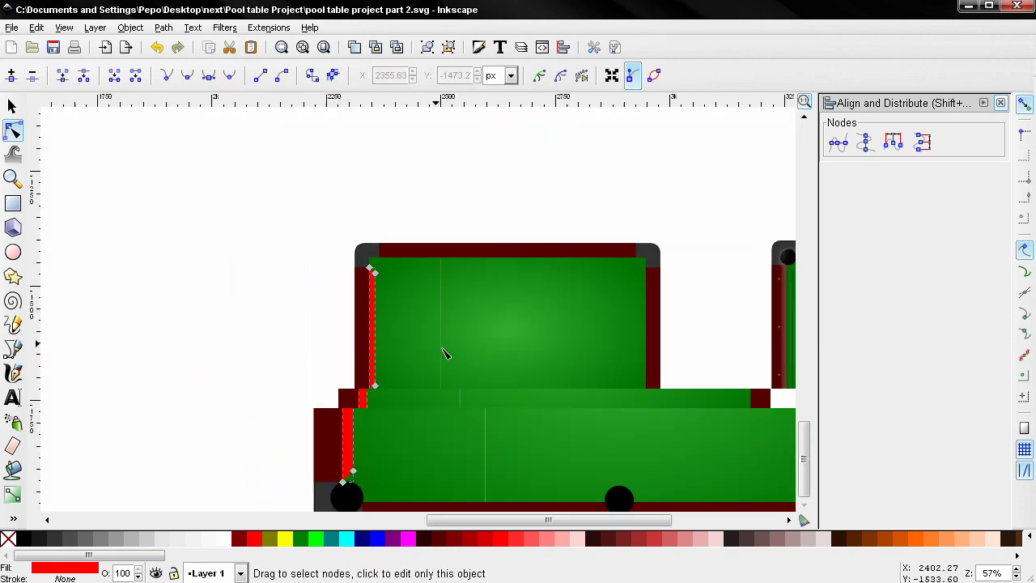
scroll(361, 326, "up", 3)
scroll(348, 323, "left", 2)
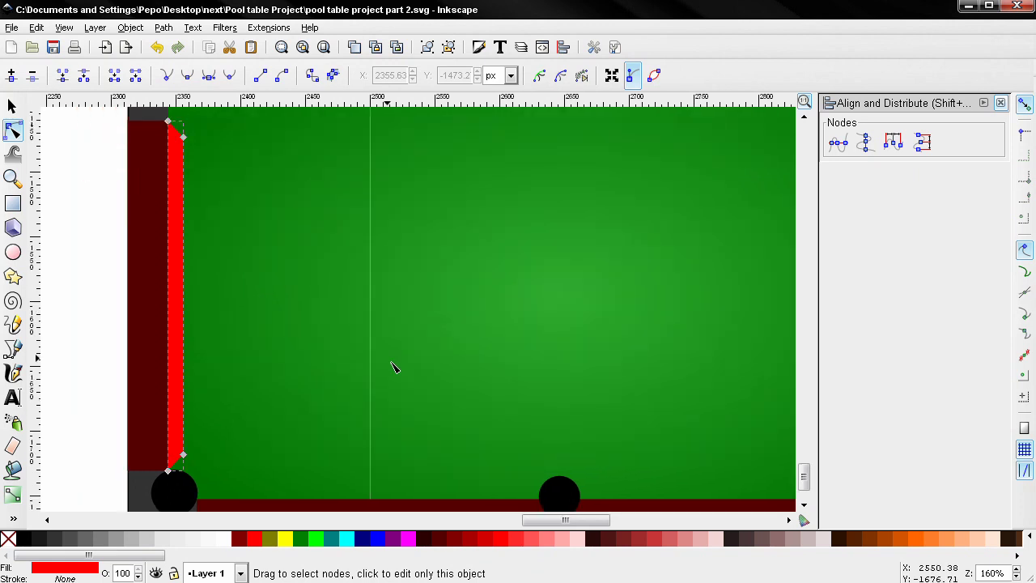
Step: Align the cushion strip against the right rail's inner edge, then clear the selection
key("s")
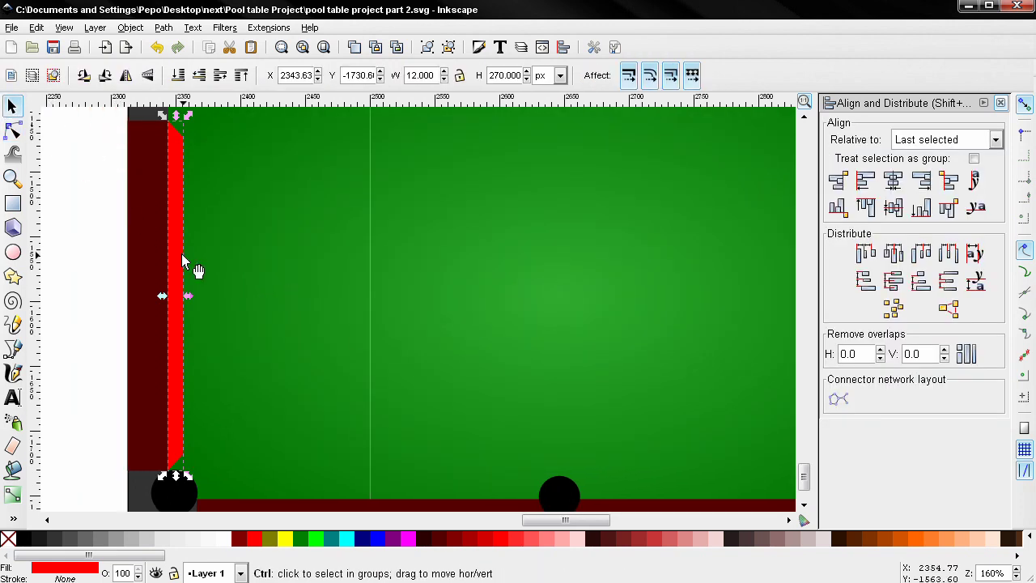
scroll(186, 267, "down", 1, "ctrl")
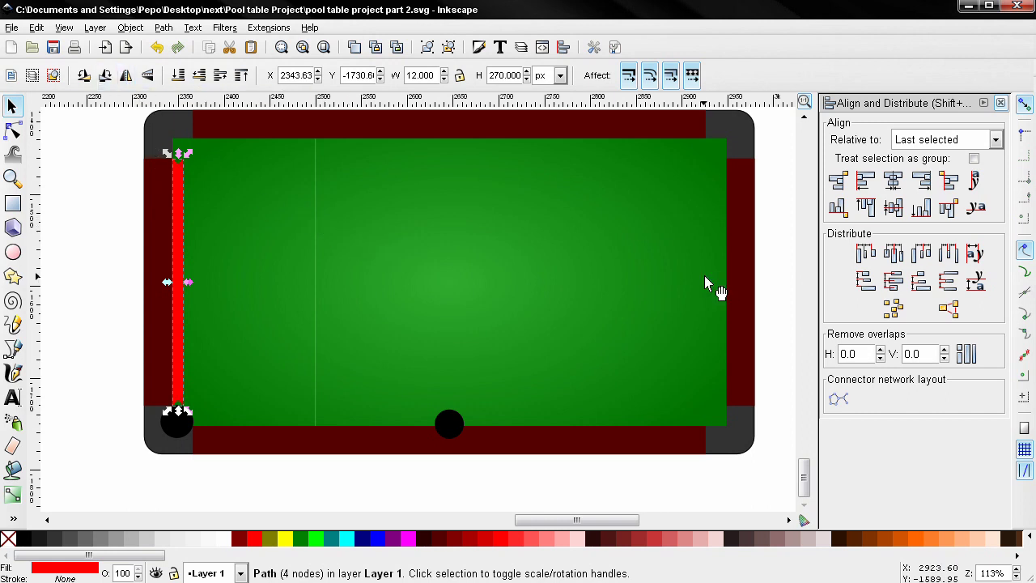
left_click(746, 271, "shift")
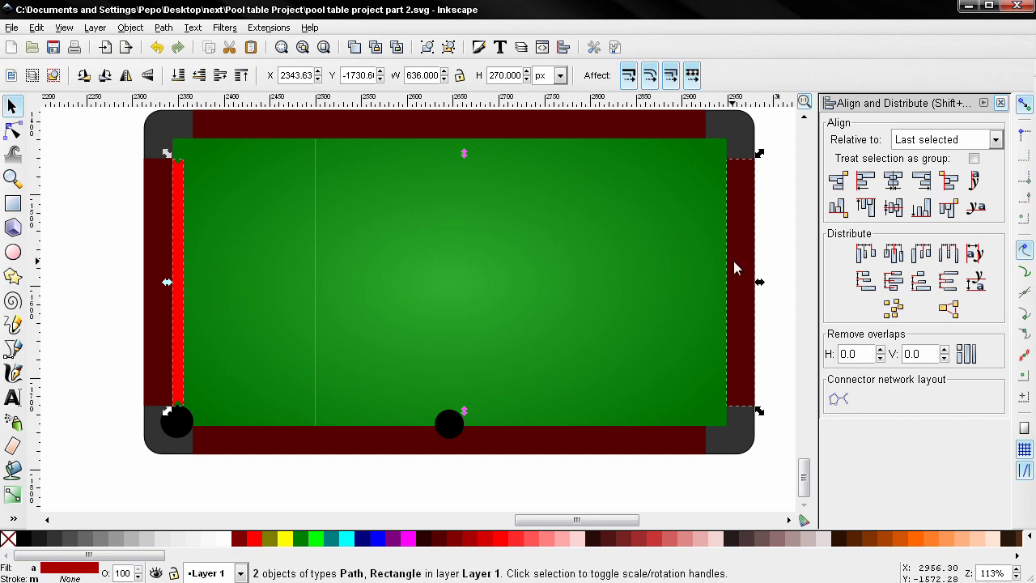
left_click(838, 184)
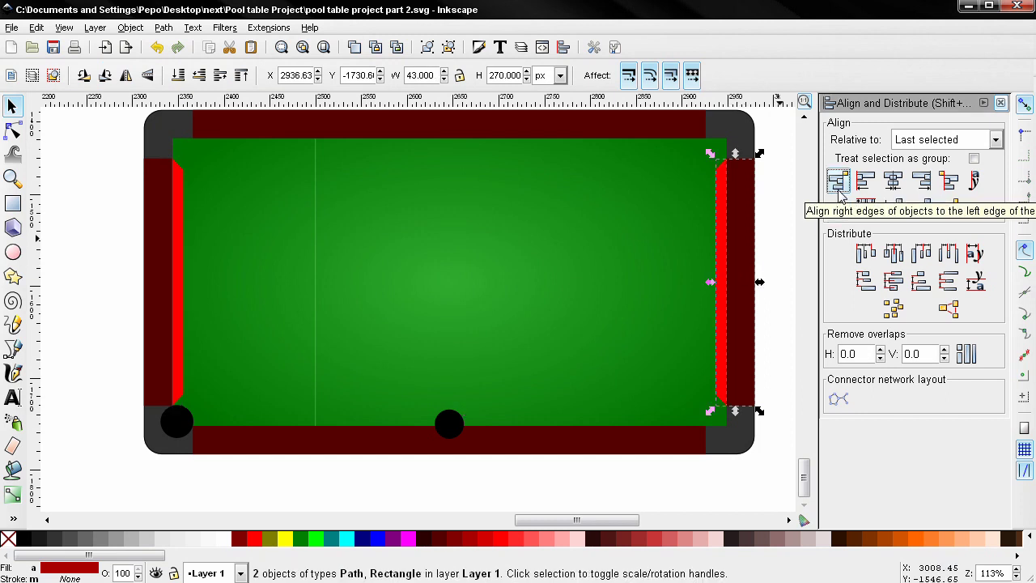
left_click(776, 302)
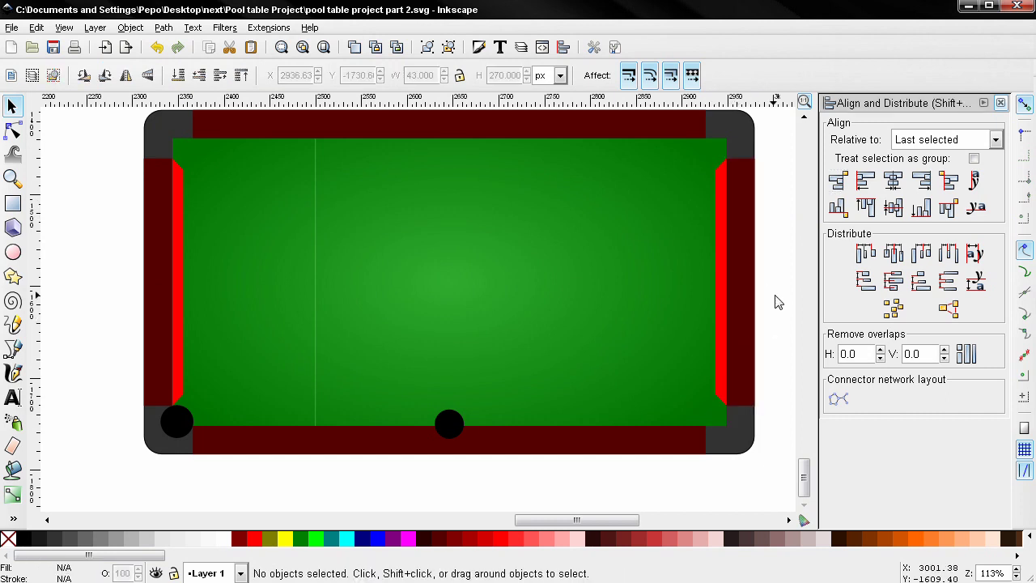
left_click_drag(775, 302, 746, 329)
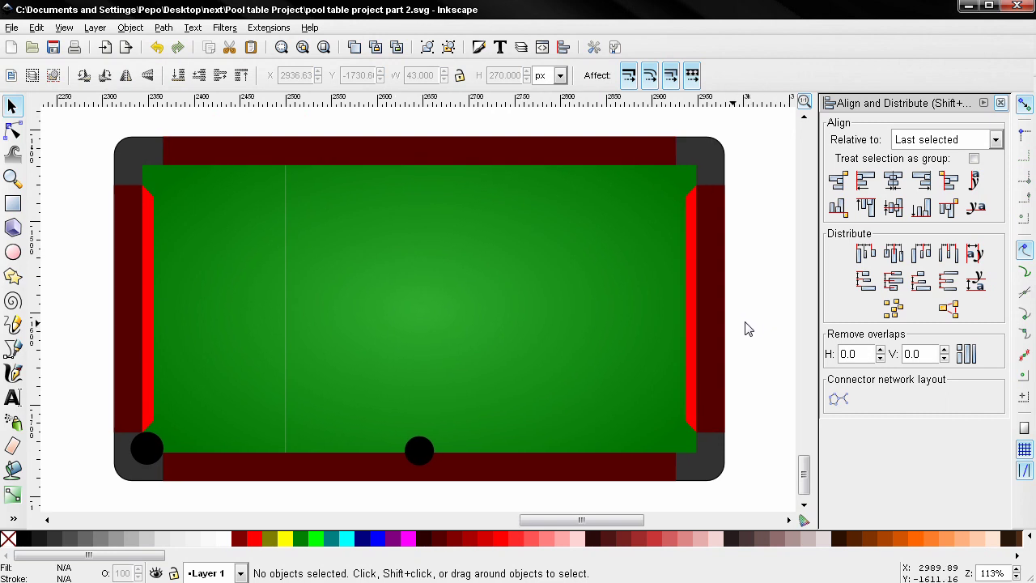
left_click_drag(748, 329, 746, 318)
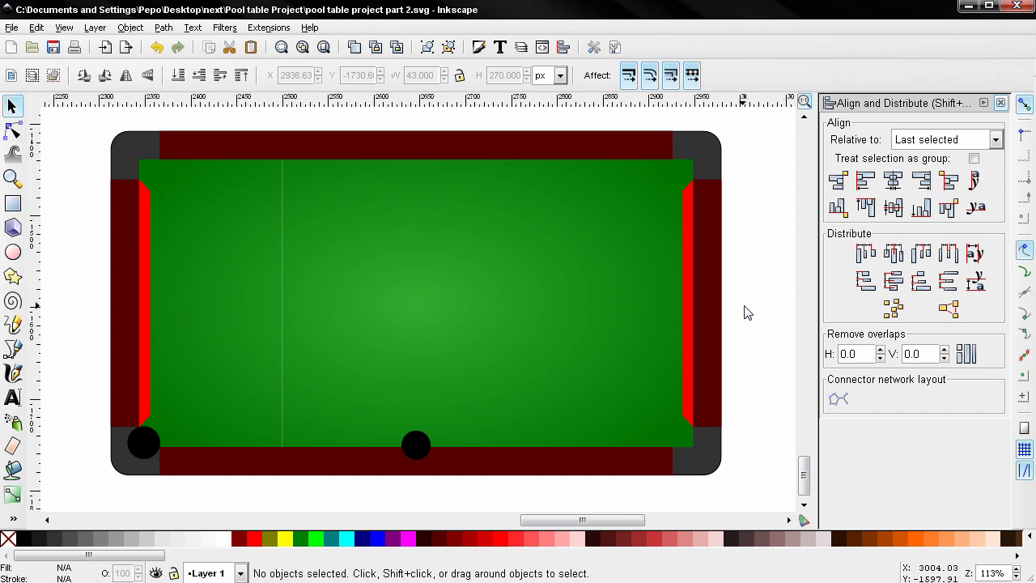
scroll(744, 312, "down", 3, "ctrl")
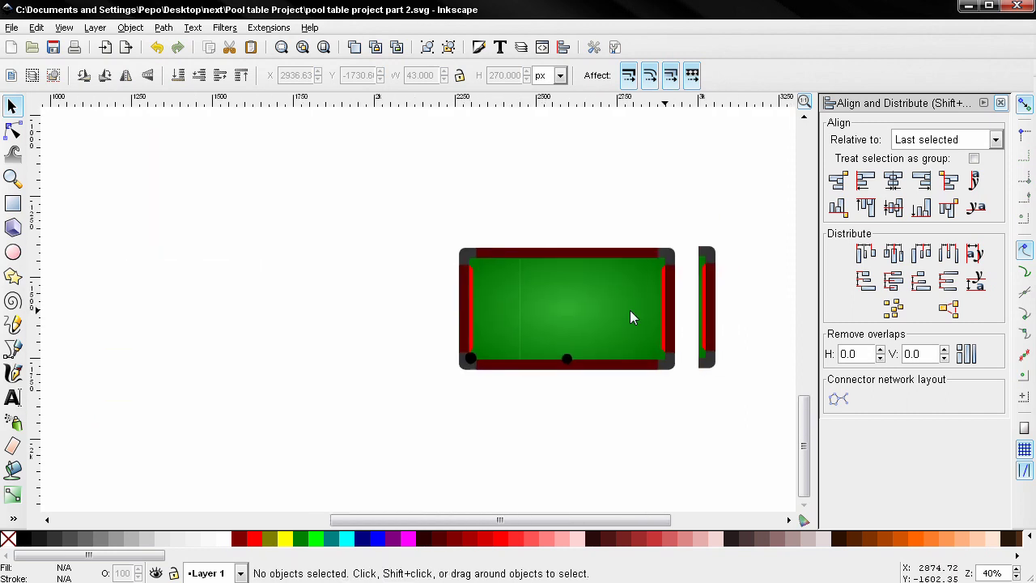